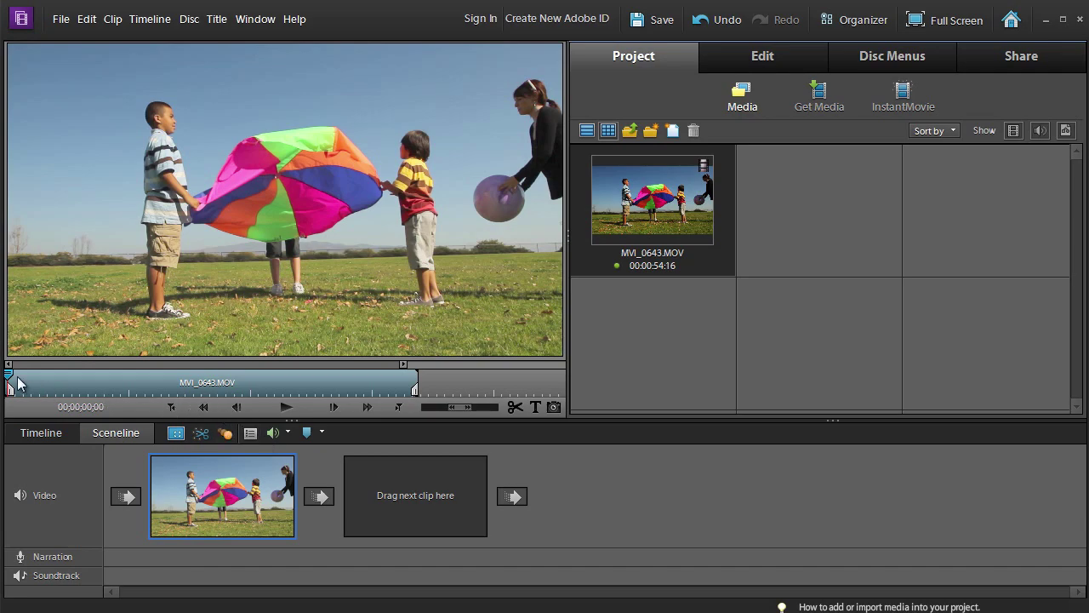
Scrub the preview to about eight seconds and list the Color Correction effects in Edit.
drag(9, 374, 96, 381)
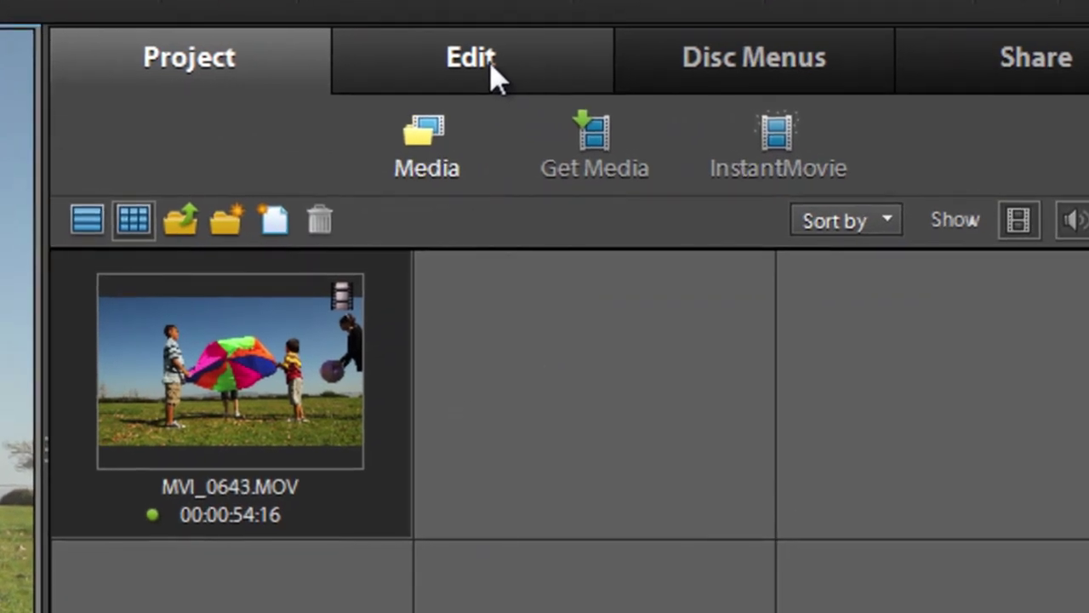
click(638, 59)
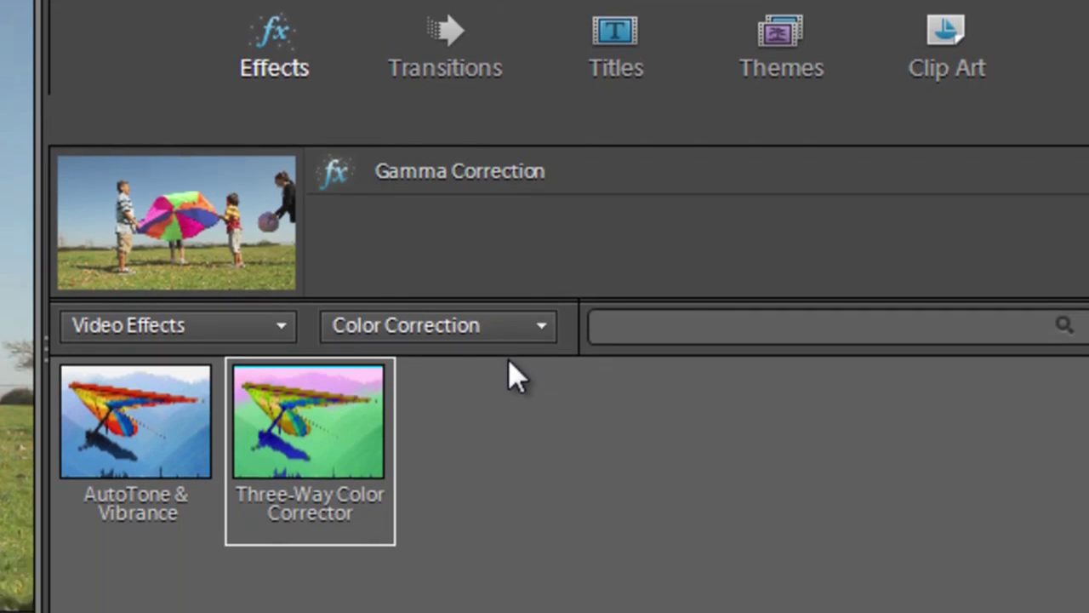
click(515, 427)
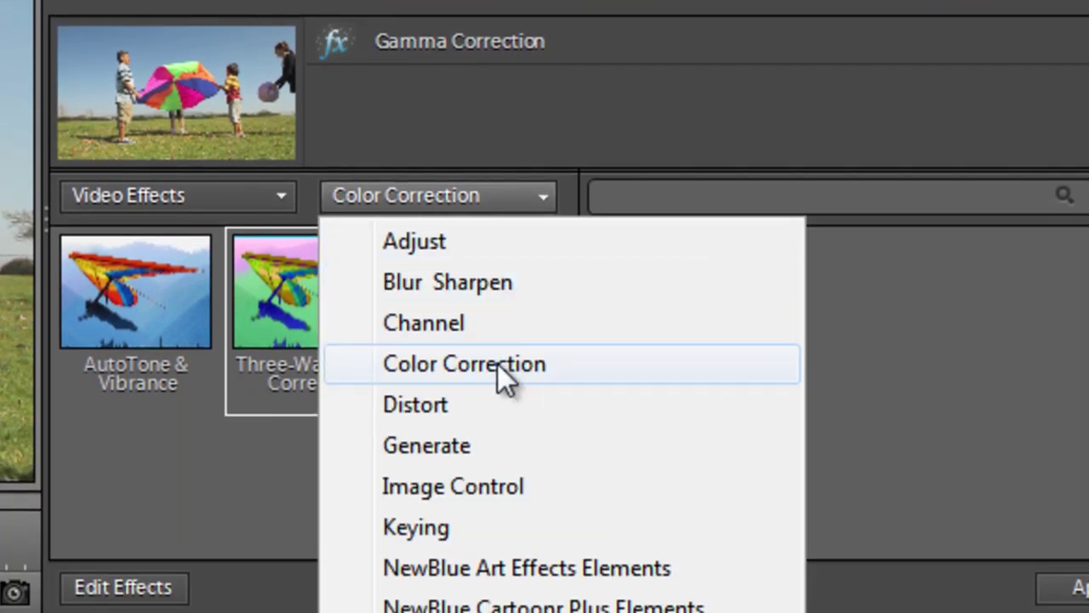
click(548, 364)
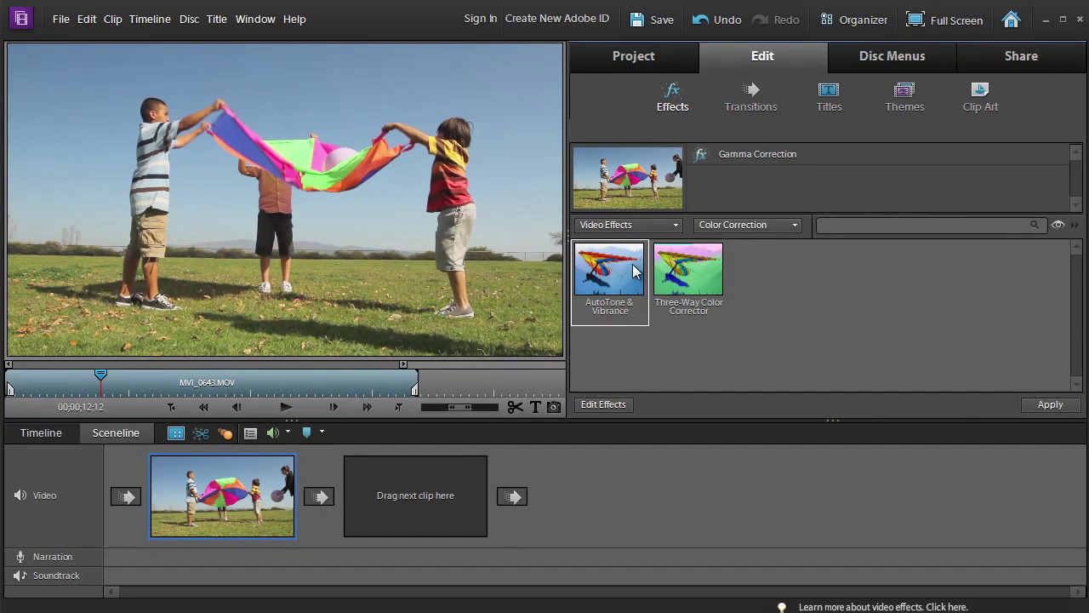
Apply AutoTone & Vibrance to the MVI_0643.MOV parachute clip in the Sceneline.
mouse_move(634, 271)
mouse_down()
mouse_move(251, 498)
mouse_move(260, 491)
mouse_up()
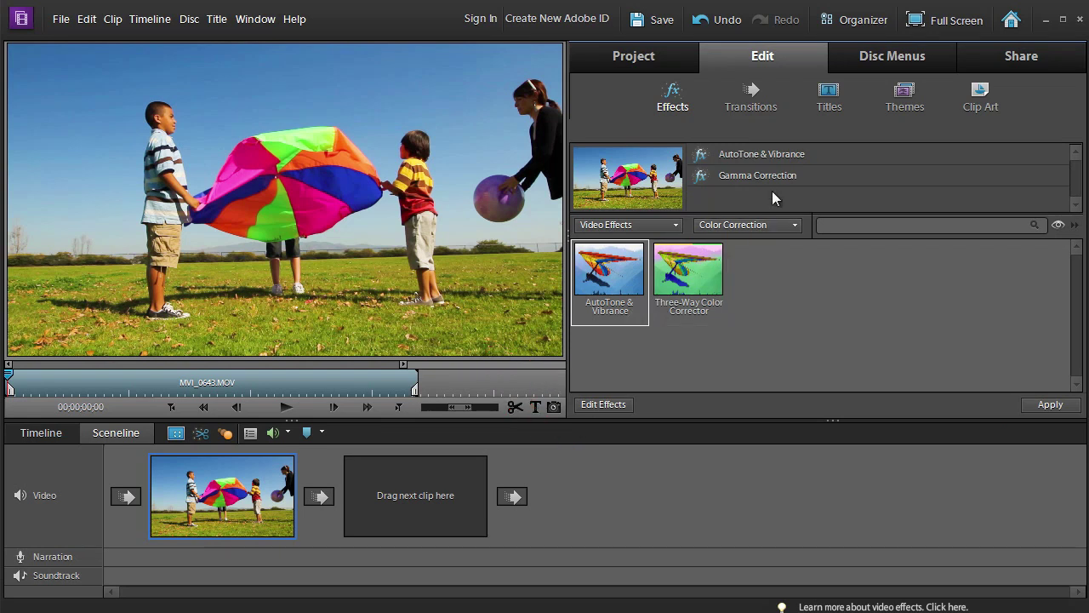
Expand the clip's AutoTone & Vibrance settings and settle Vibrance at 36 after trying lower and higher values.
click(600, 404)
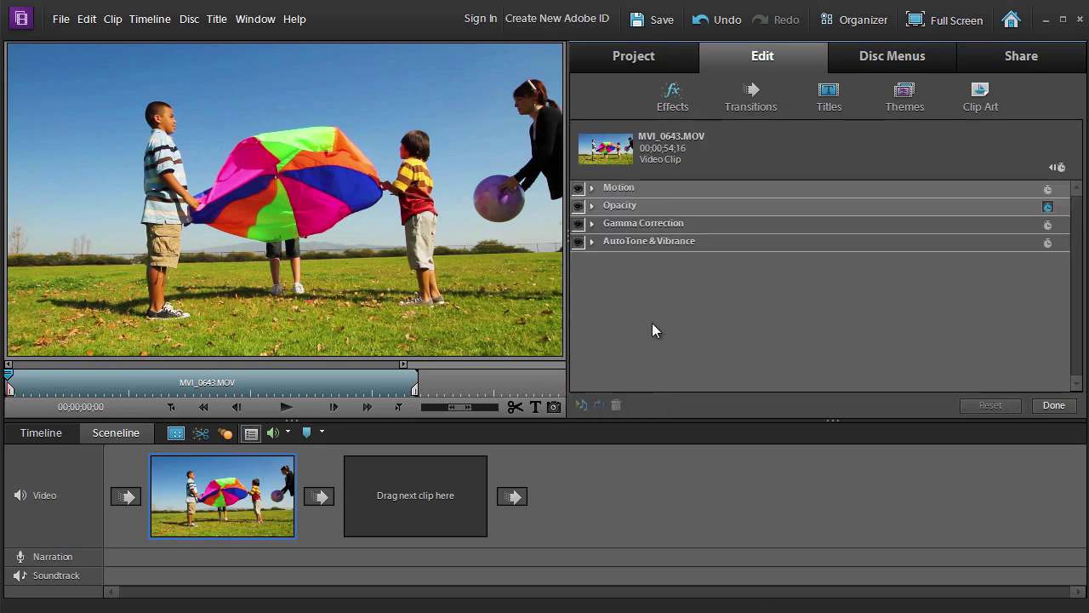
click(592, 242)
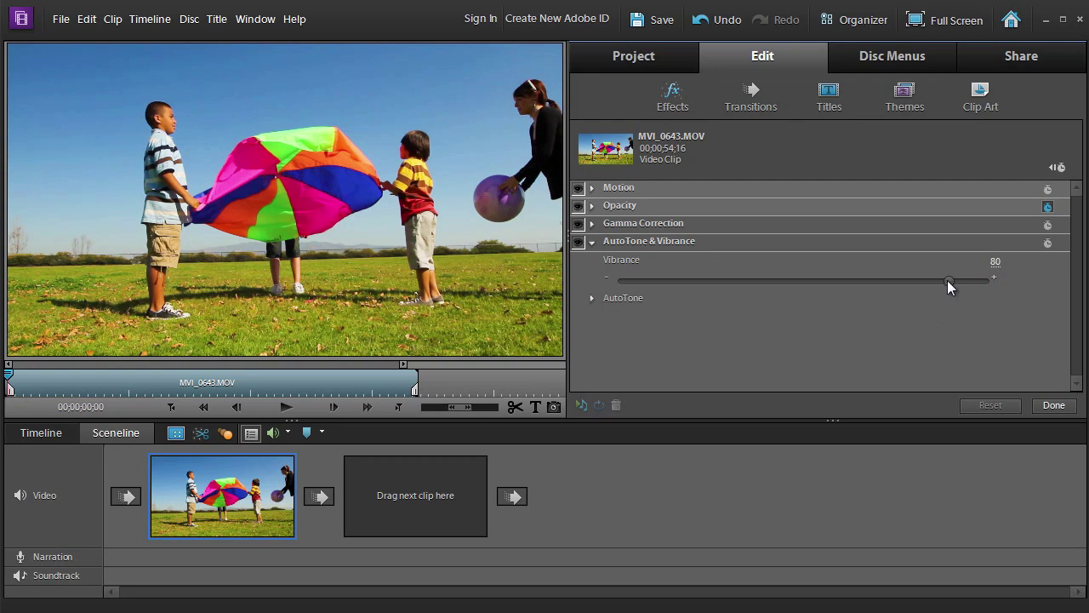
drag(947, 280, 623, 279)
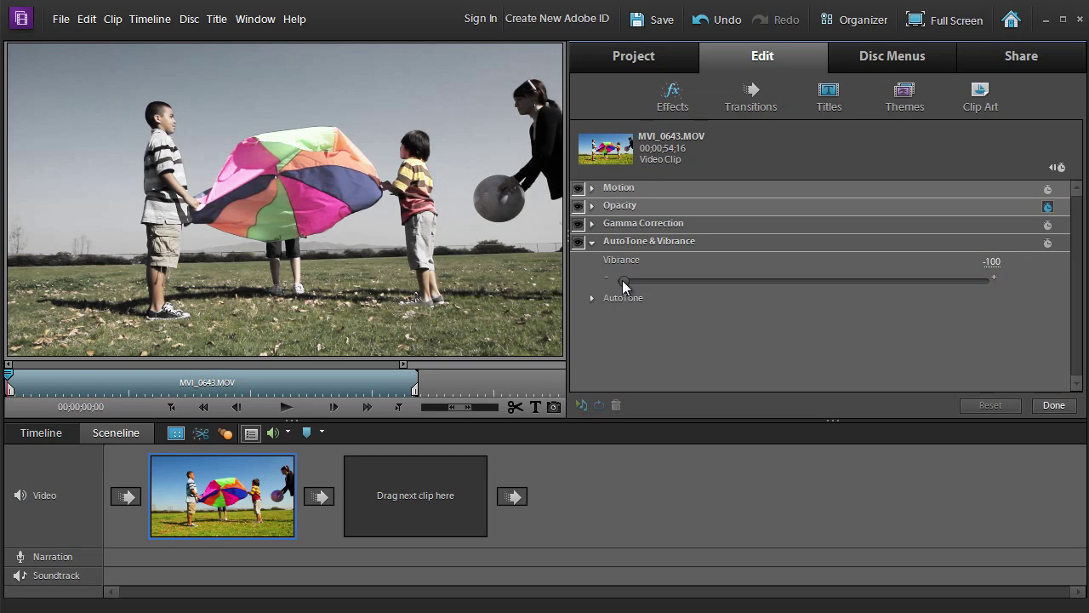
drag(622, 280, 887, 306)
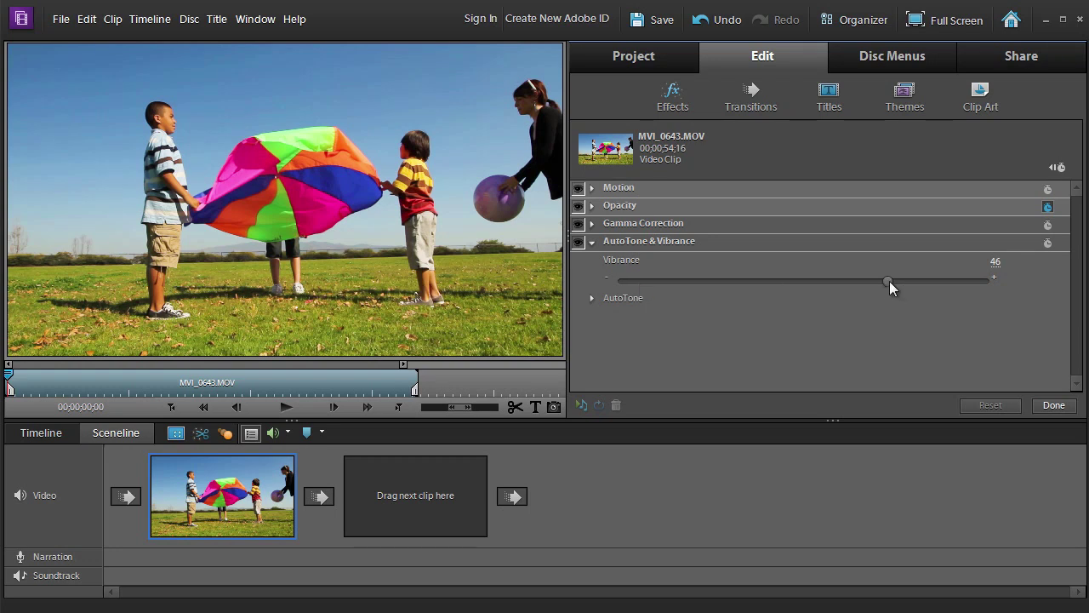
drag(890, 281, 859, 290)
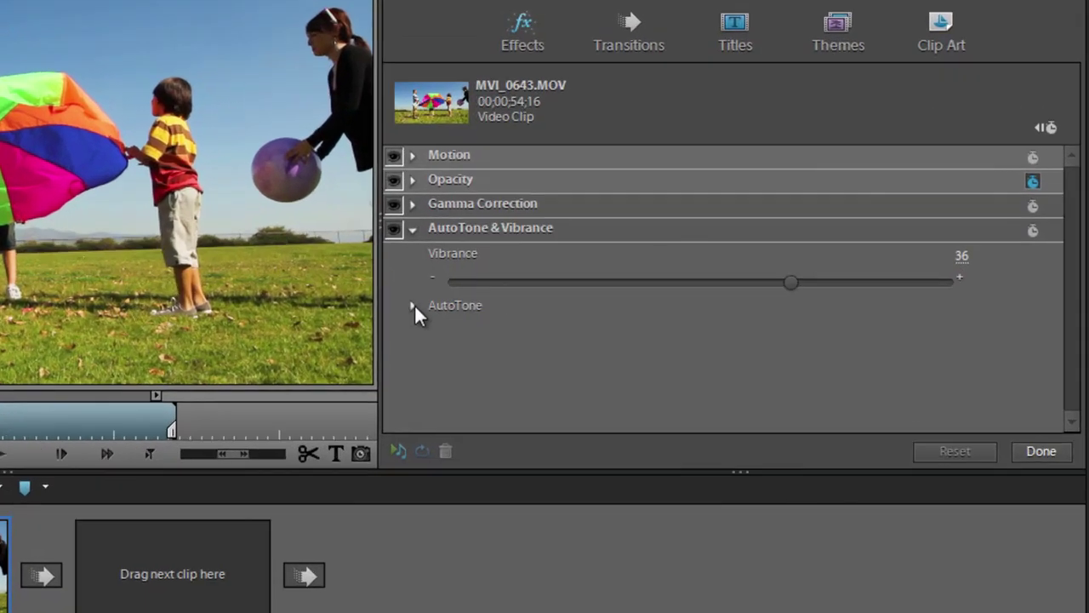
Set AutoTone to manual with Brightness -10, Contrast -1, Exposure 11 and Black 8.
click(592, 298)
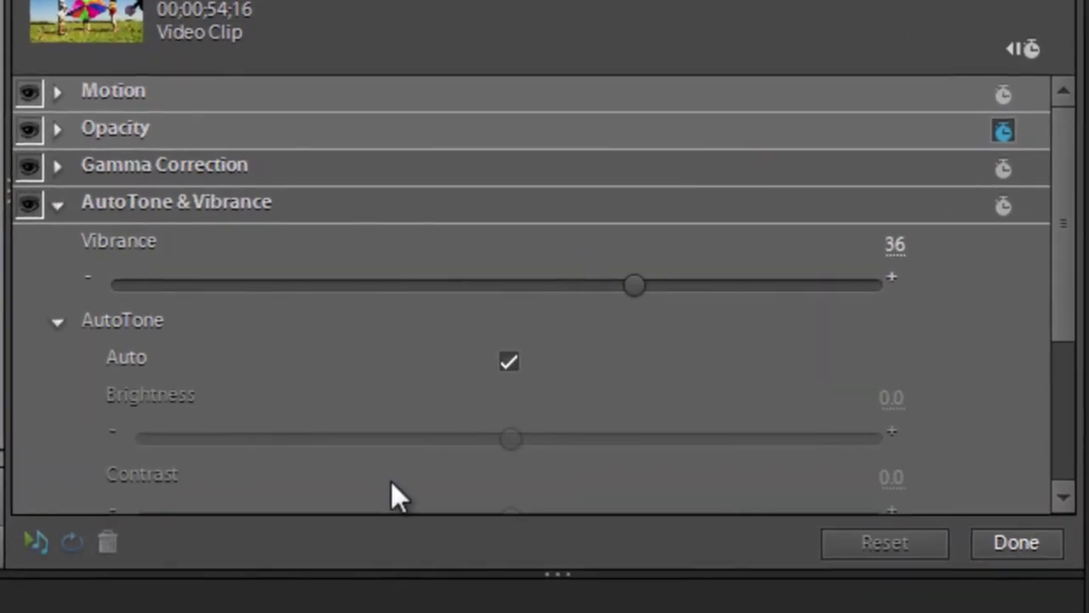
drag(1064, 291, 1072, 392)
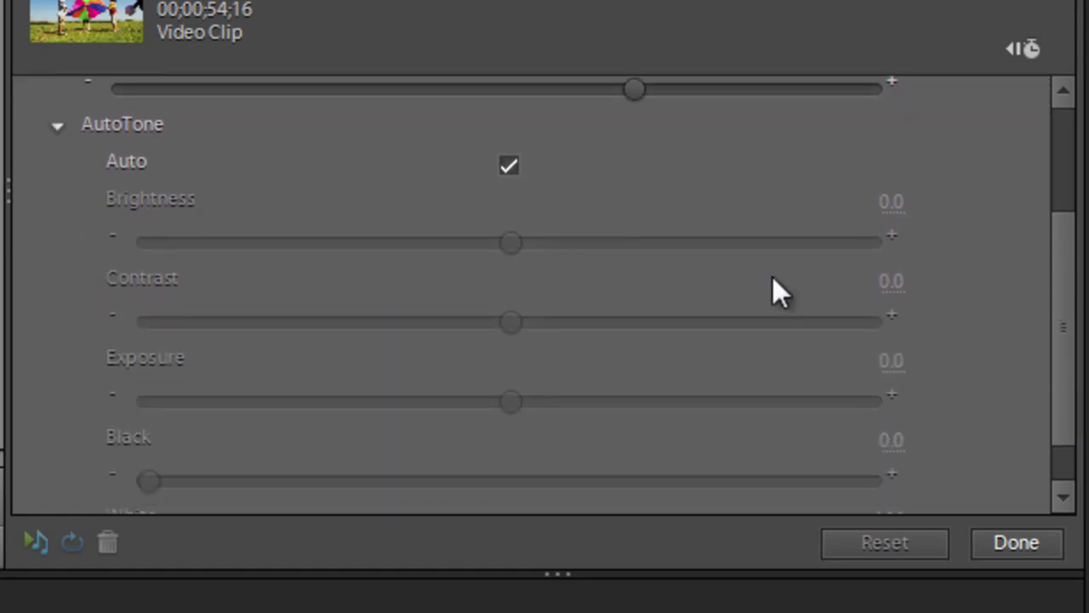
click(508, 166)
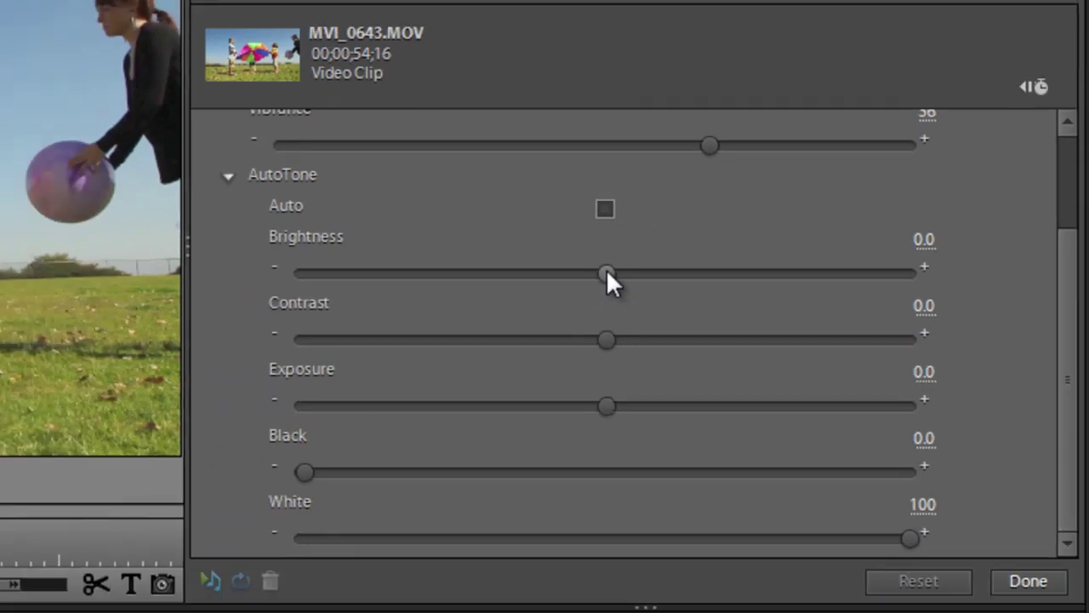
drag(510, 271, 473, 273)
mouse_move(810, 313)
mouse_down()
mouse_move(822, 313)
mouse_move(807, 316)
mouse_up()
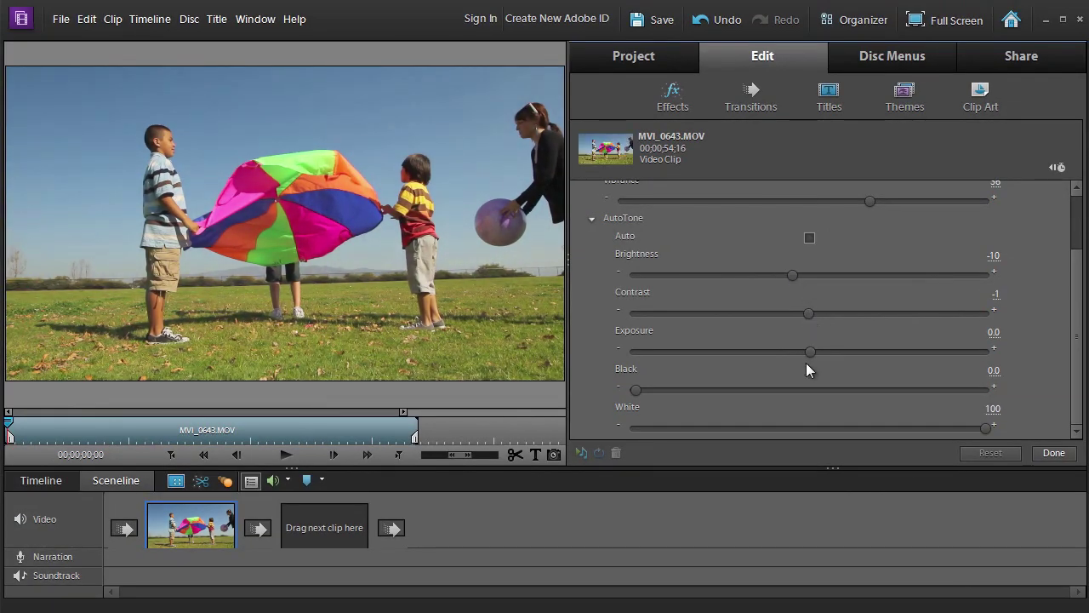
drag(813, 357, 826, 353)
drag(636, 390, 662, 390)
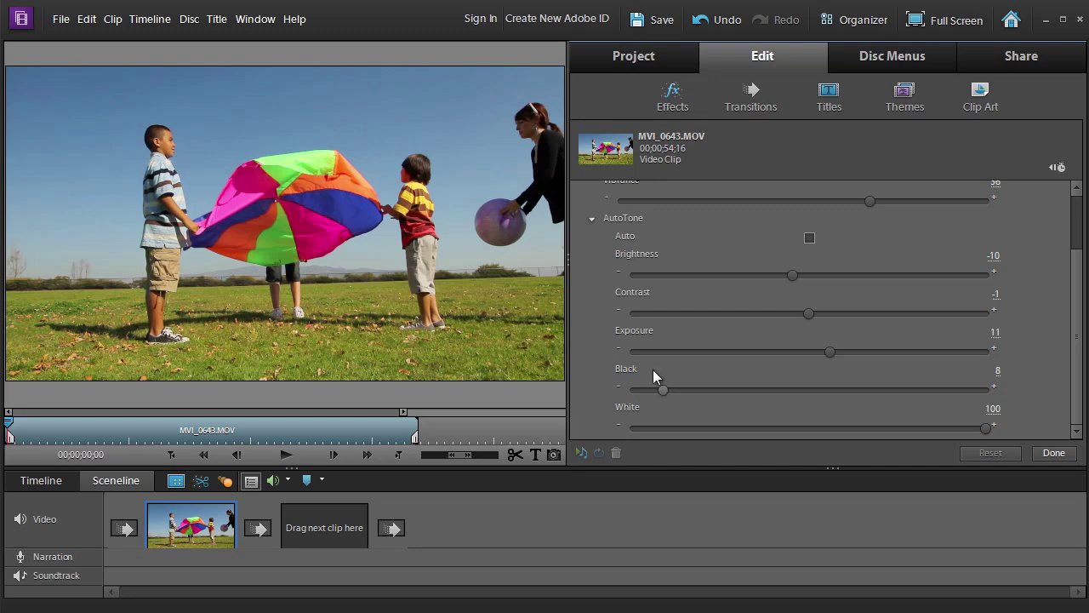
click(591, 218)
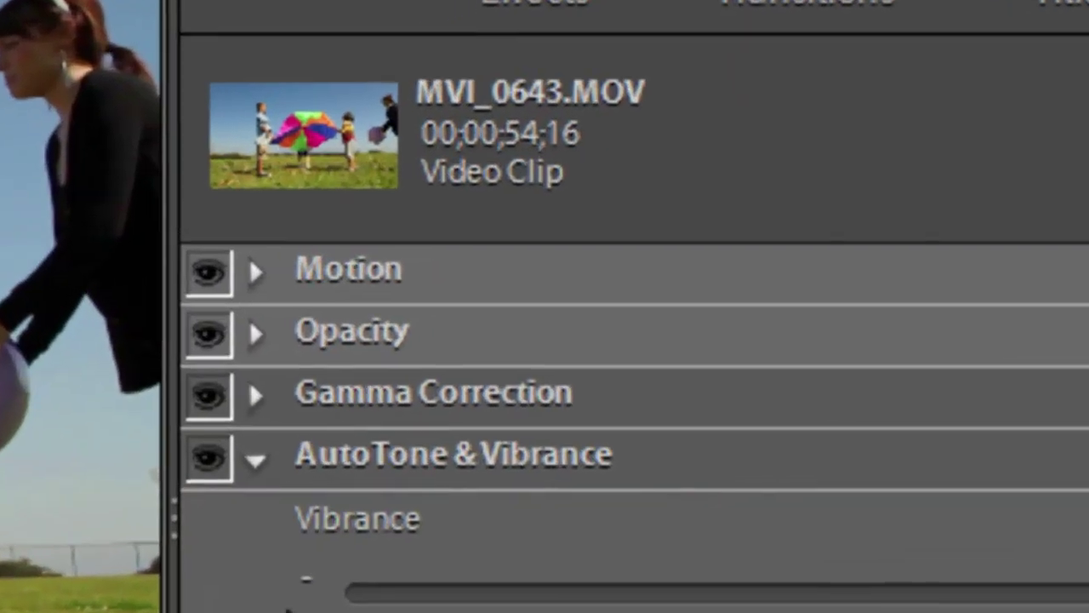
Disable AutoTone & Vibrance on the clip and apply Three-Way Color Corrector to it.
click(214, 462)
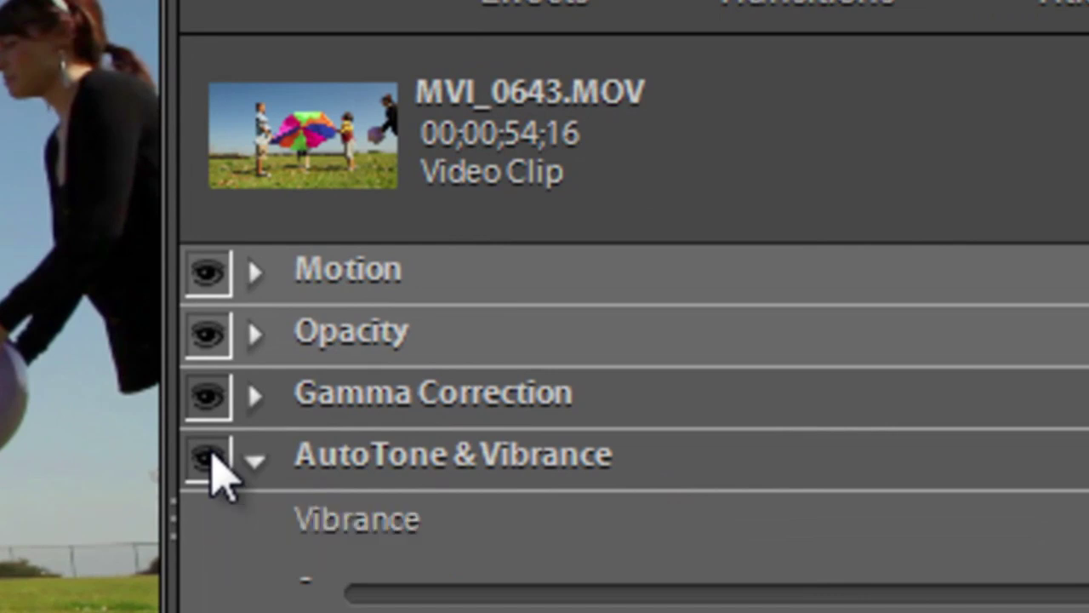
click(256, 462)
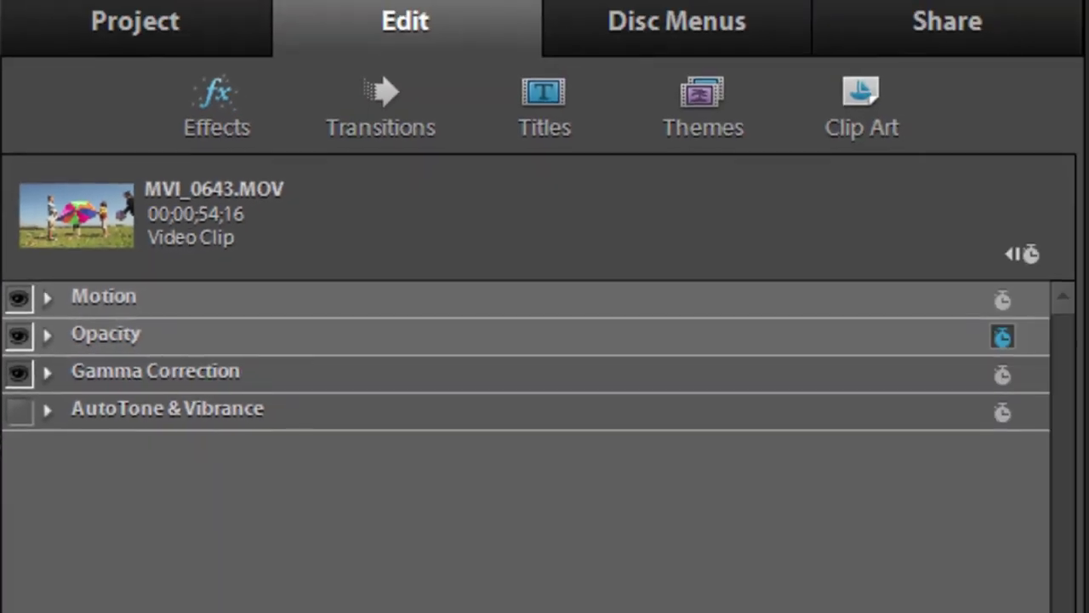
click(212, 128)
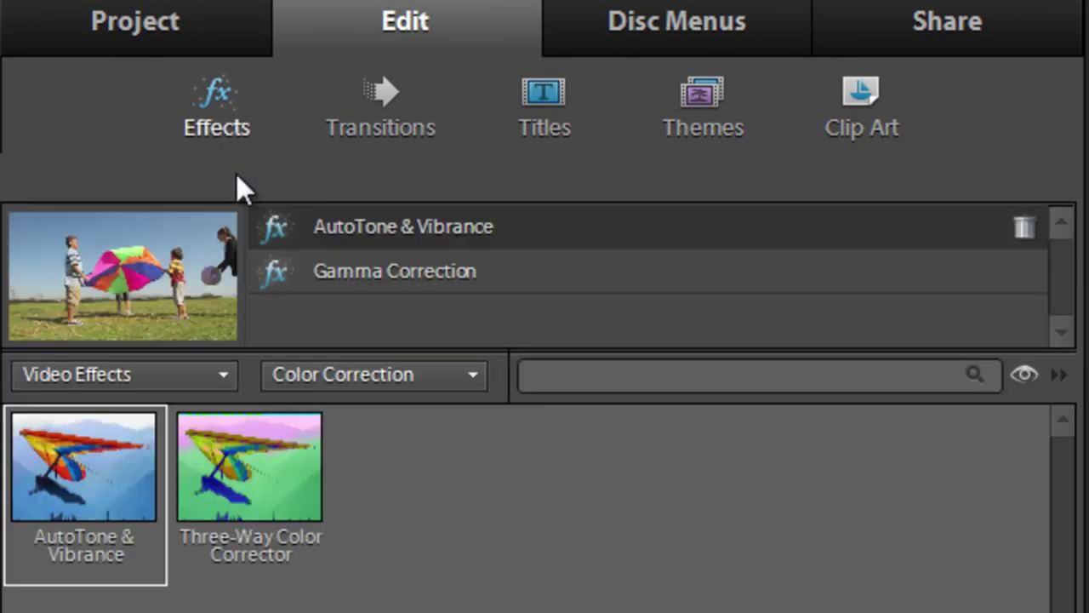
click(304, 520)
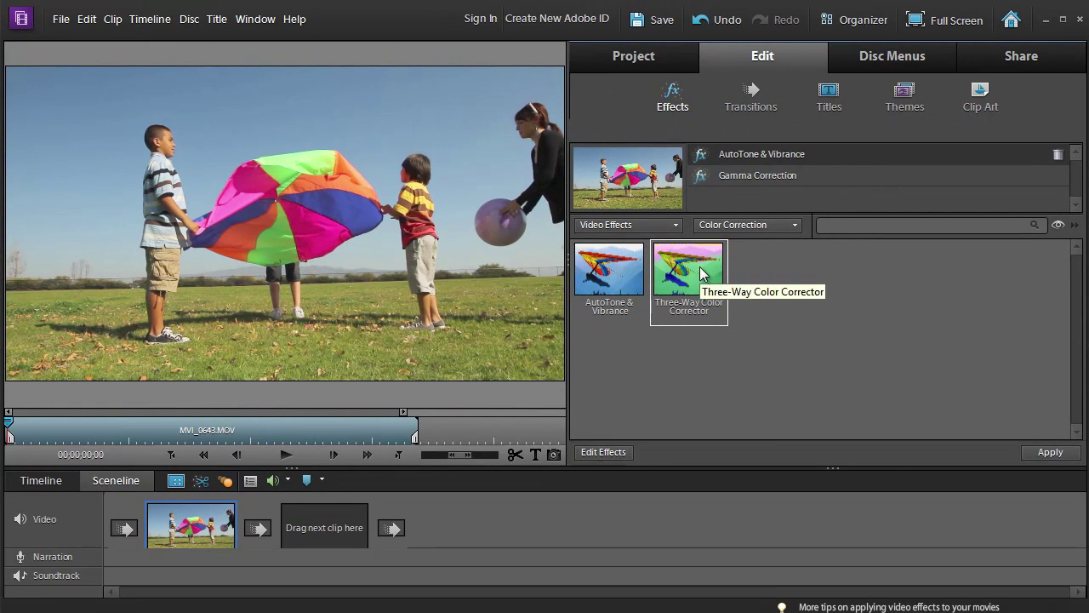
drag(702, 272, 196, 527)
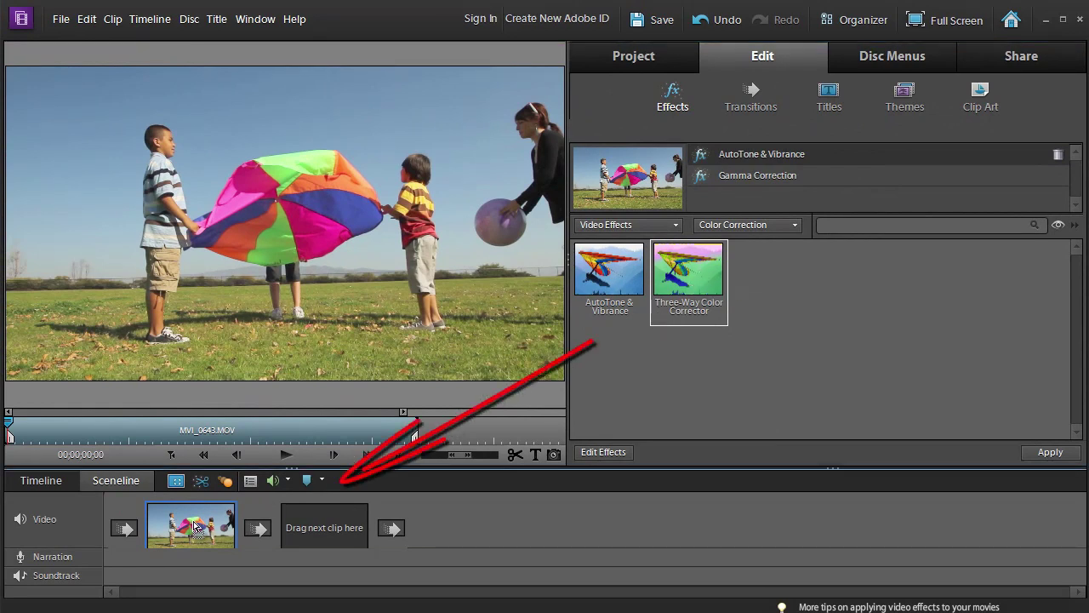
drag(194, 525, 205, 529)
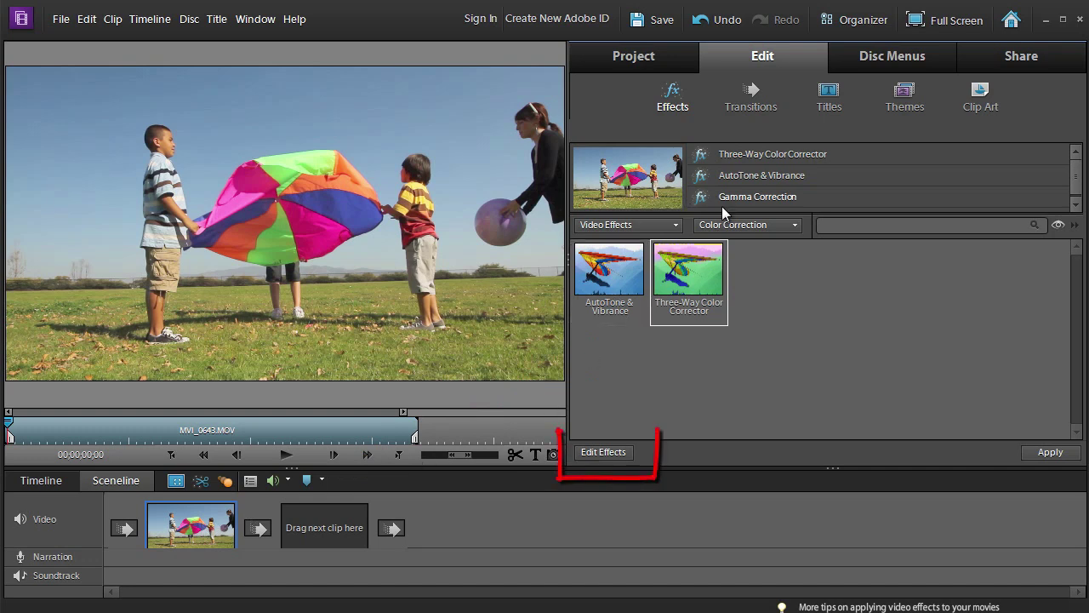
click(620, 449)
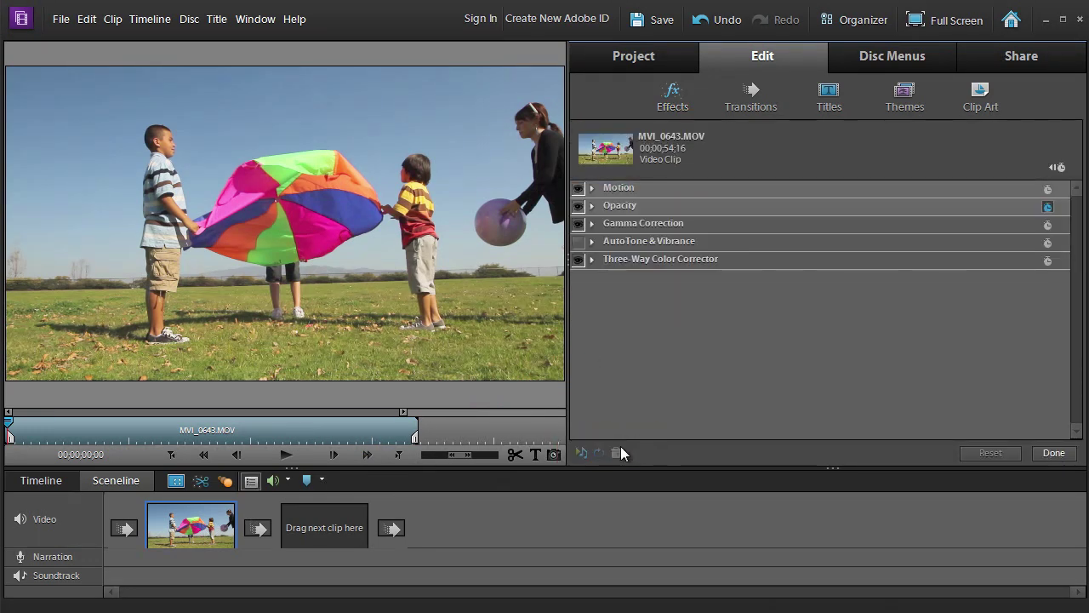
click(592, 260)
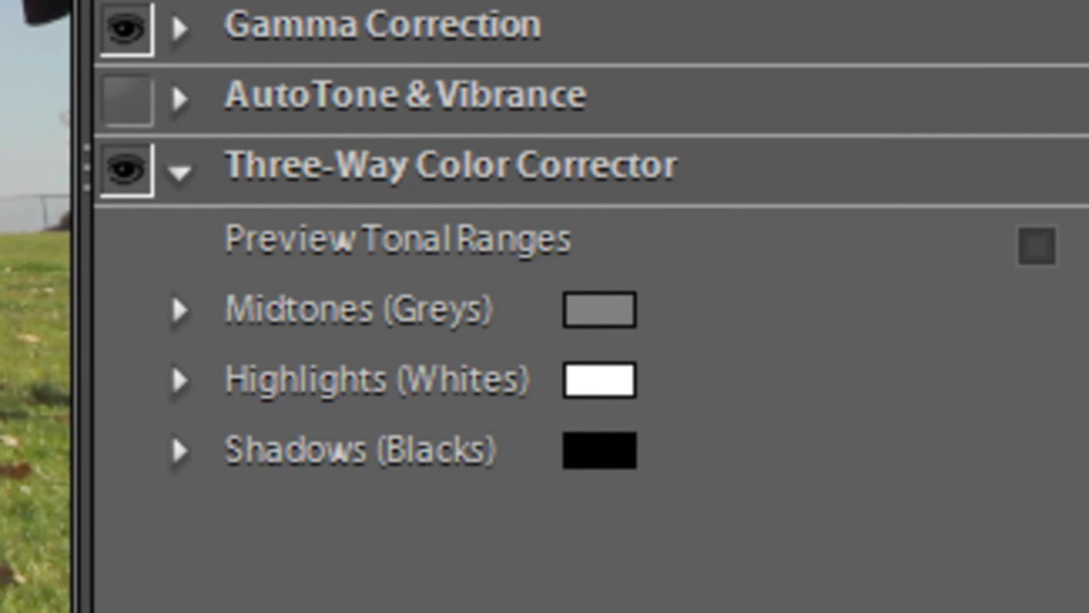
click(179, 310)
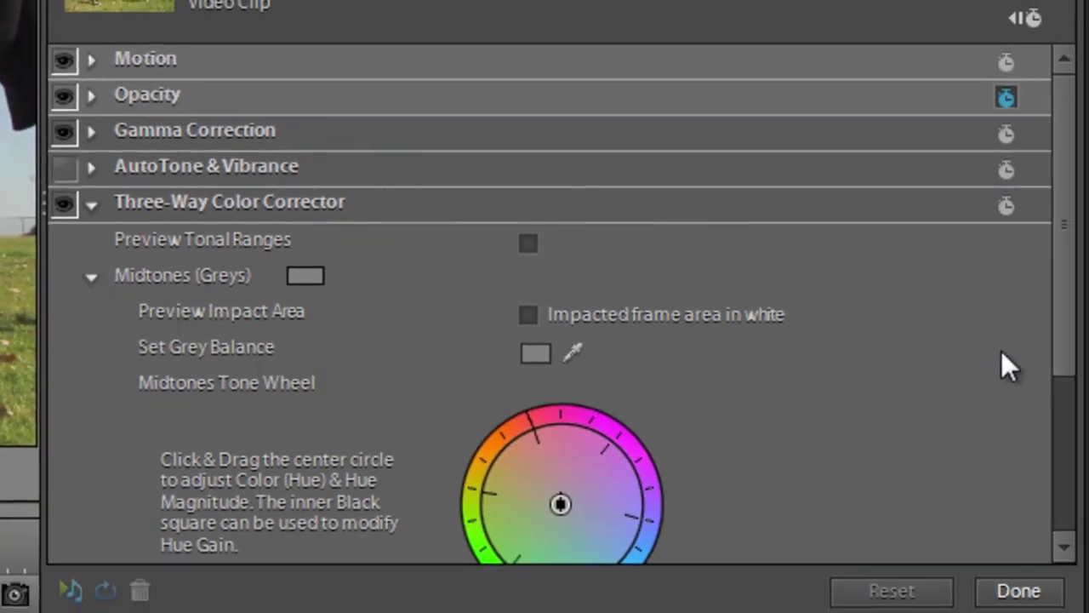
drag(1058, 313, 1054, 413)
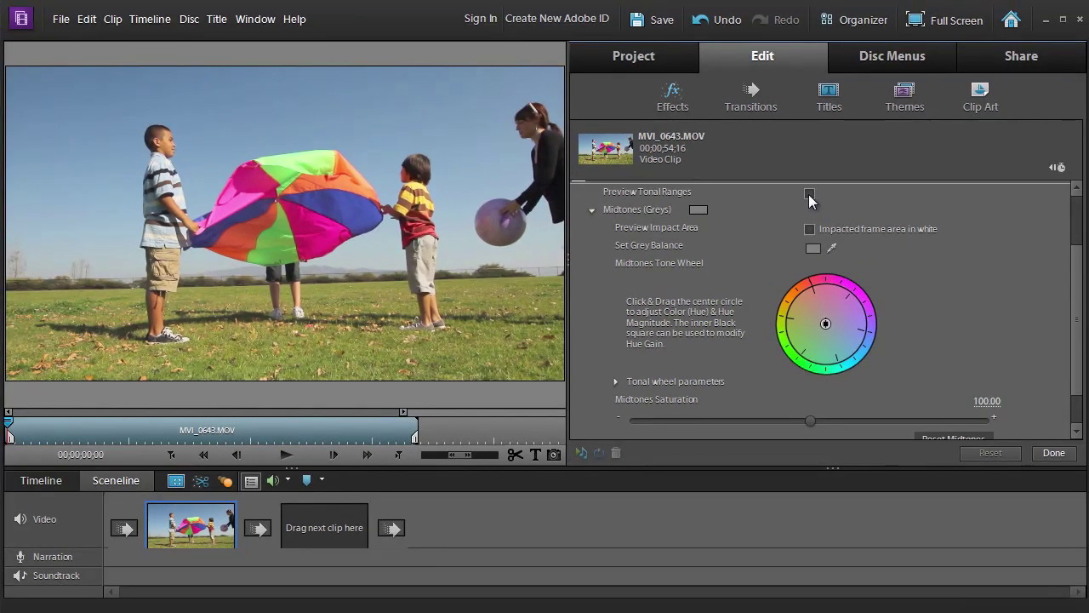
click(809, 194)
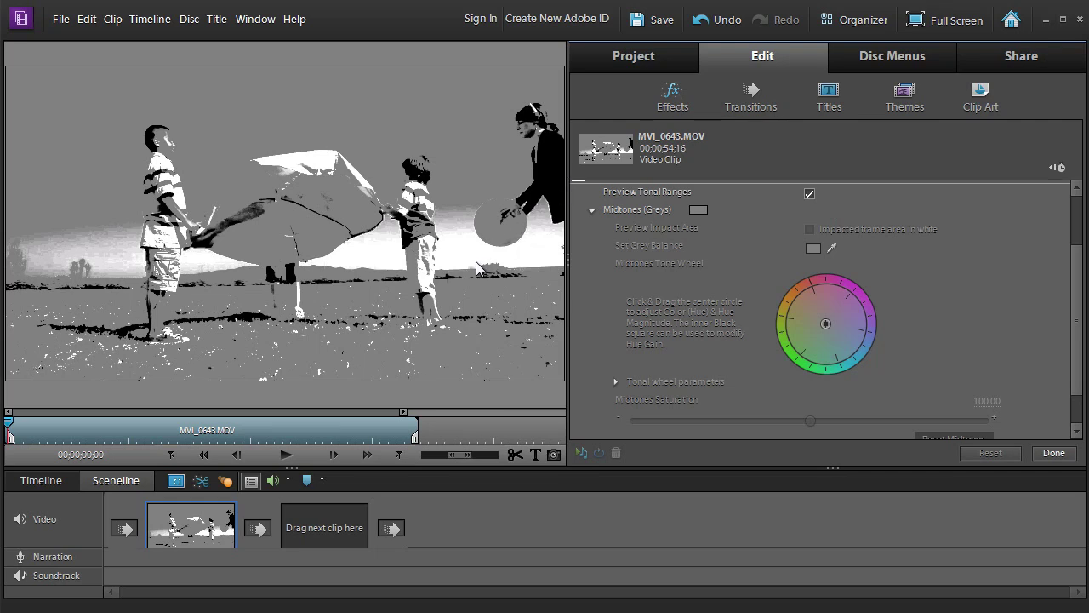
click(592, 209)
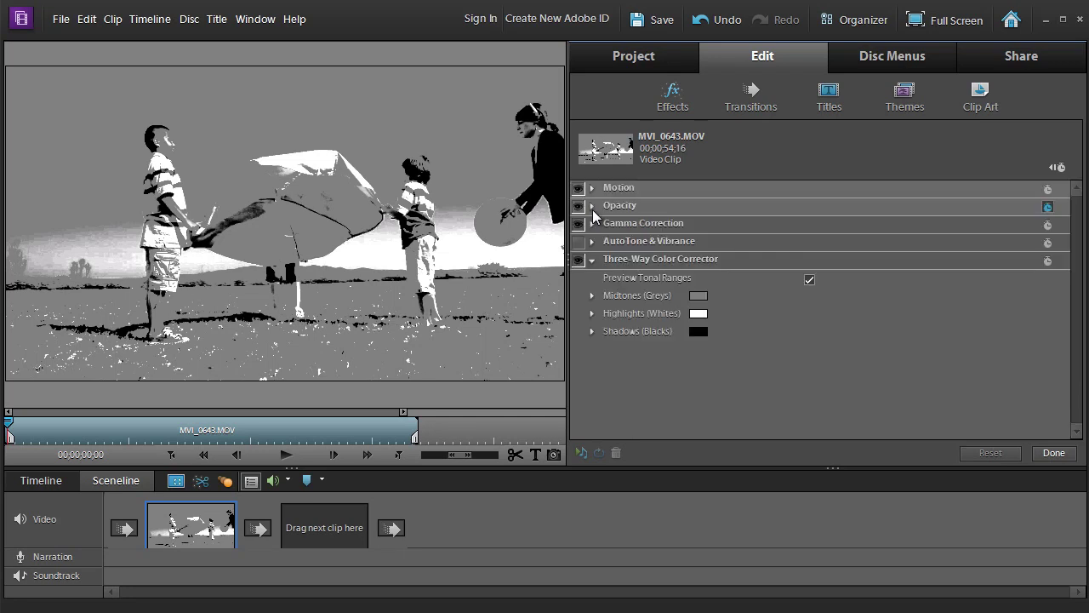
click(809, 280)
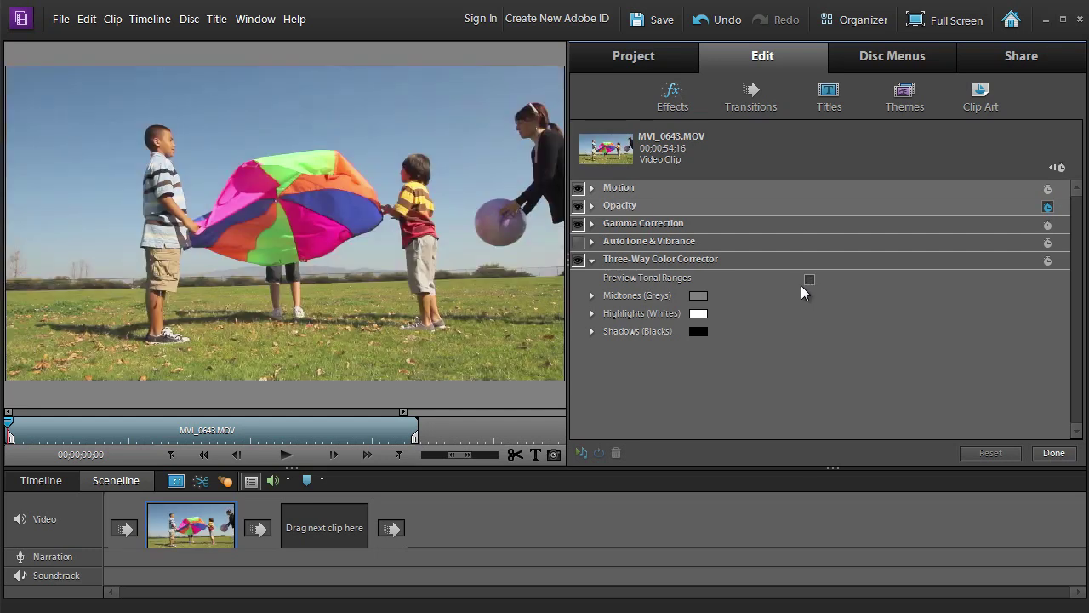
click(809, 280)
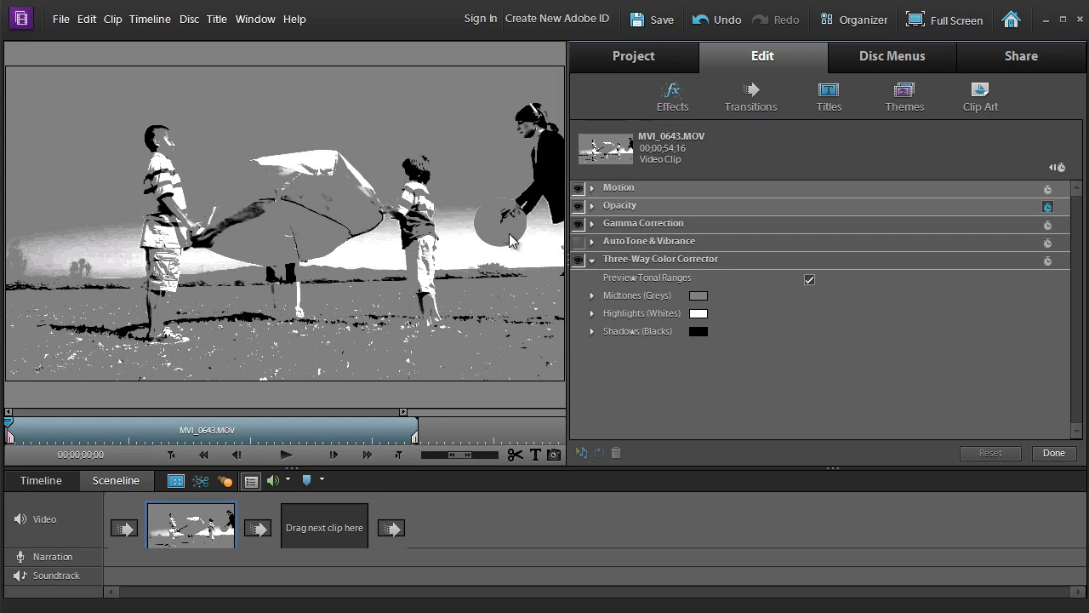
click(809, 280)
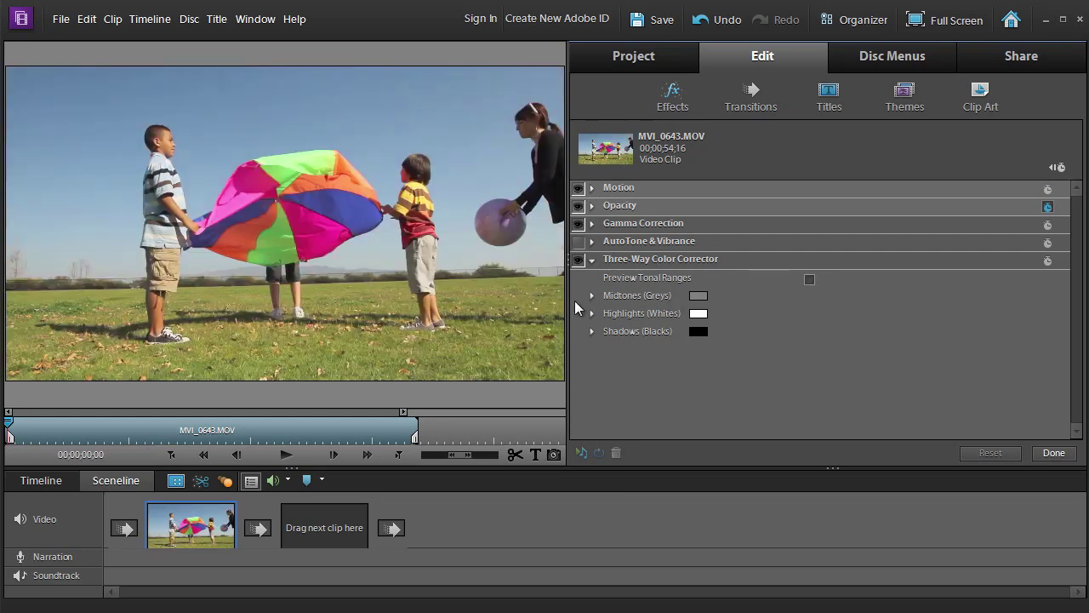
Expand Midtones (Greys) and sample a neutral spot in the video as the grey balance.
click(592, 295)
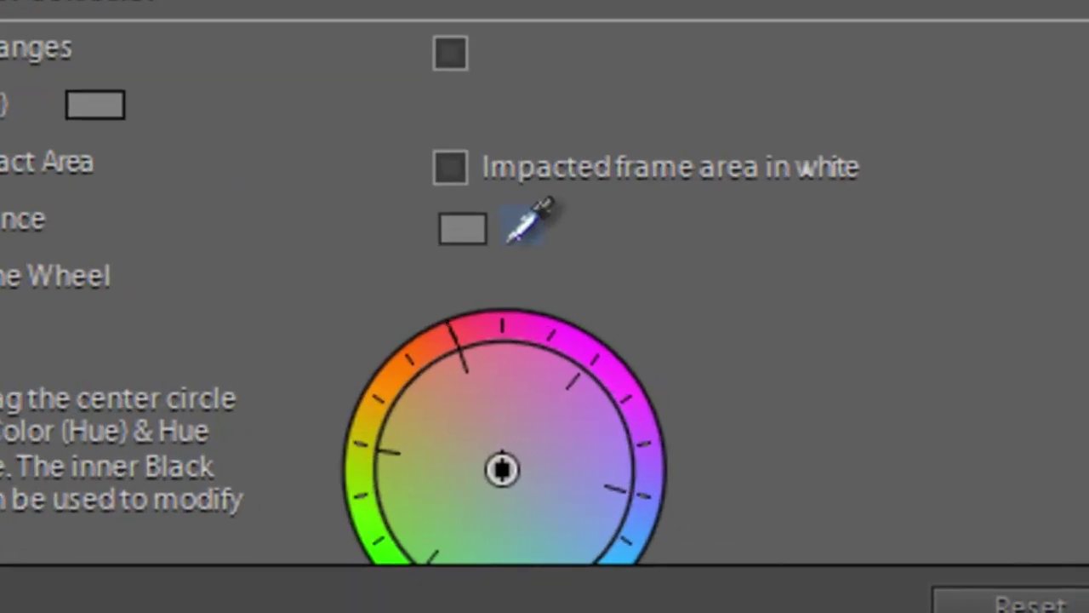
click(528, 223)
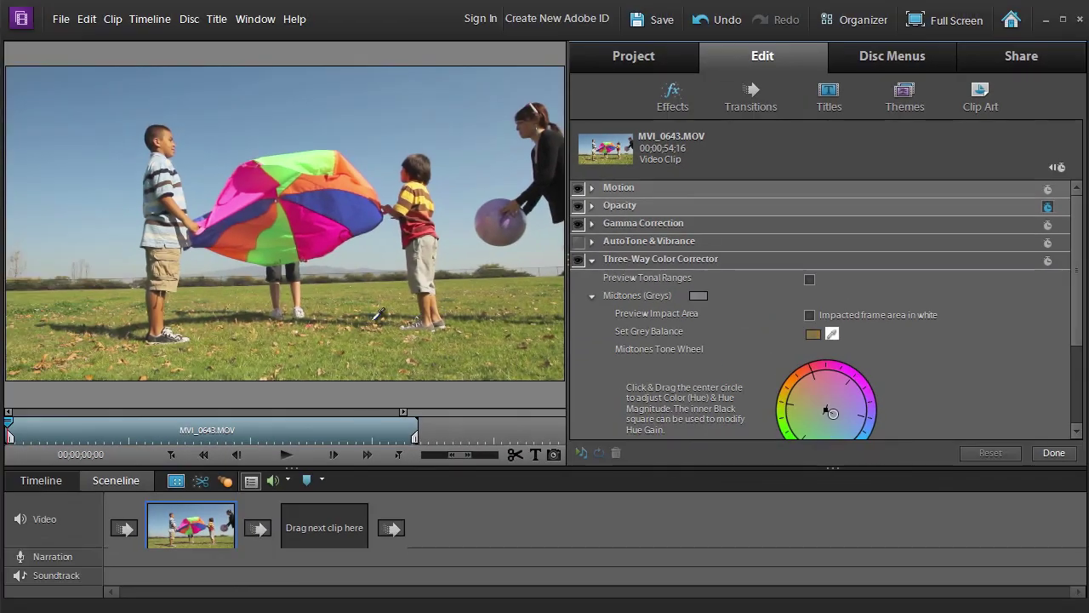
click(299, 311)
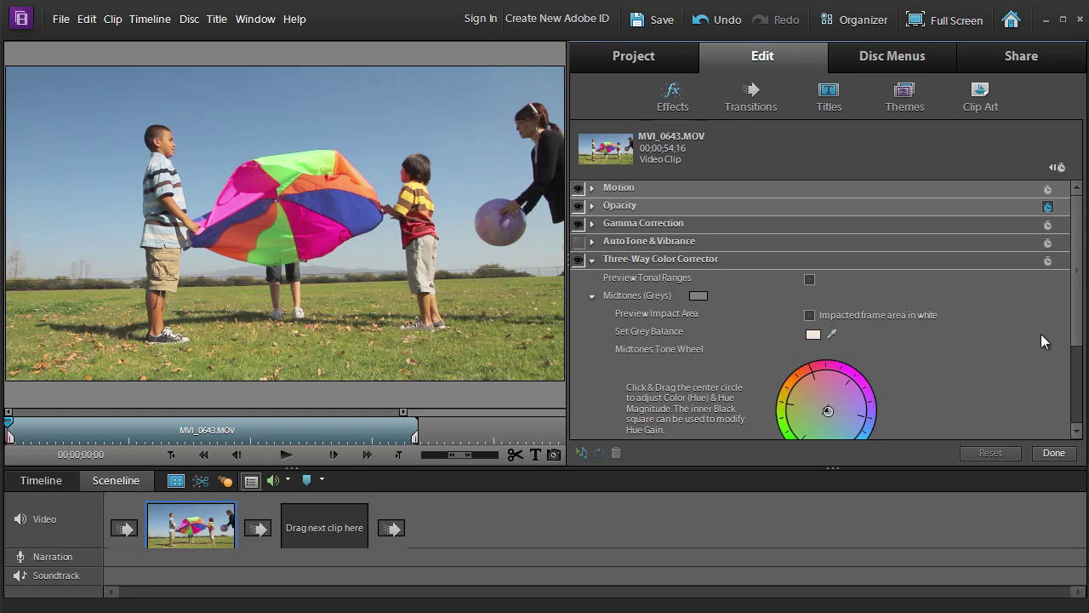
Try purple and magenta shifts on the Midtones Tone Wheel, then reset the midtones.
drag(1074, 316, 1075, 389)
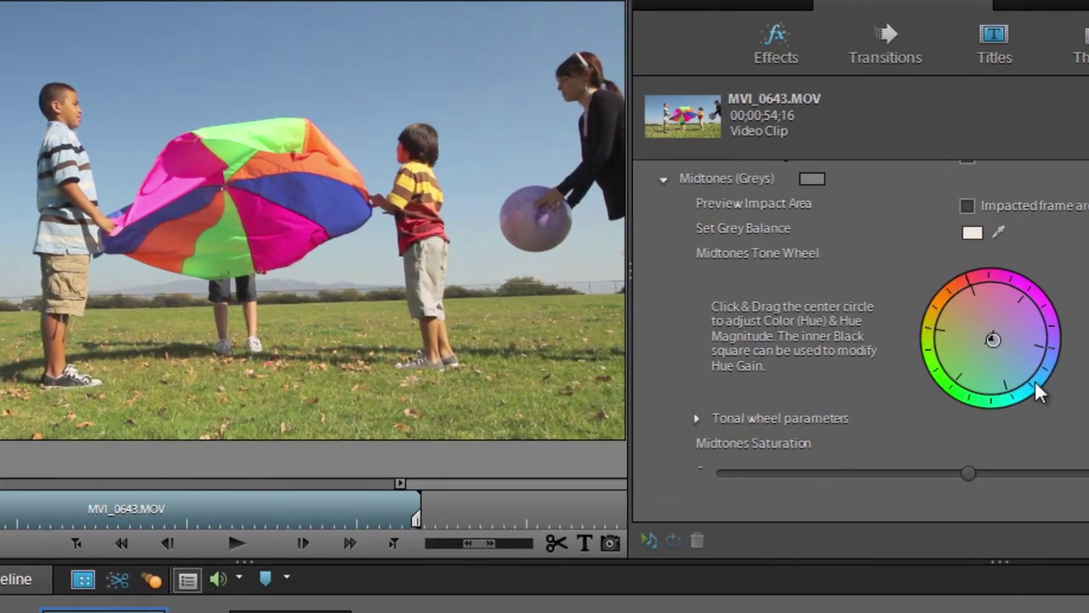
drag(1035, 382, 930, 268)
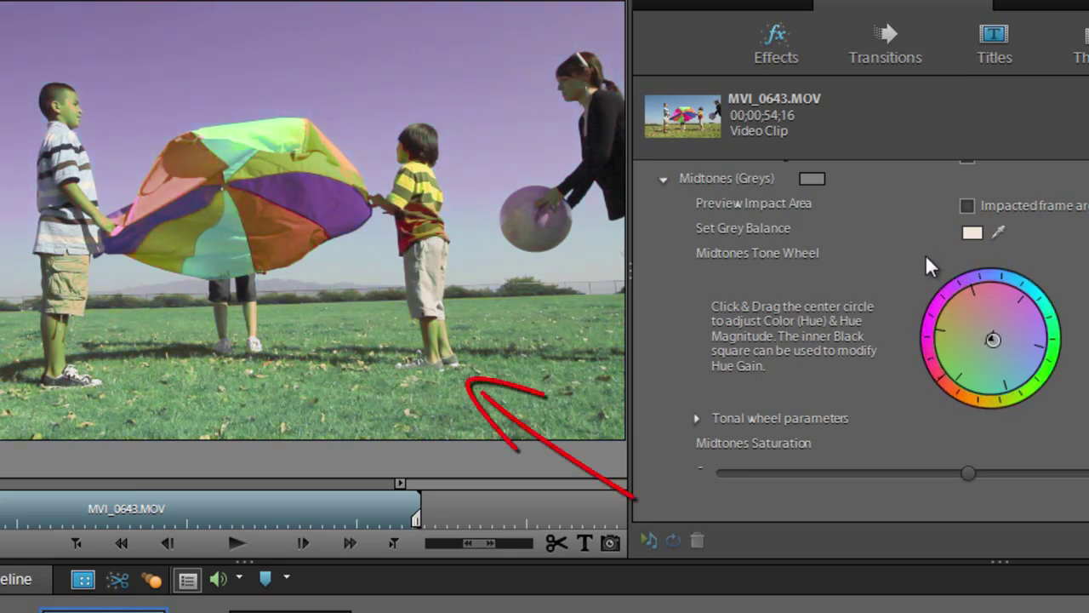
drag(984, 328, 1063, 322)
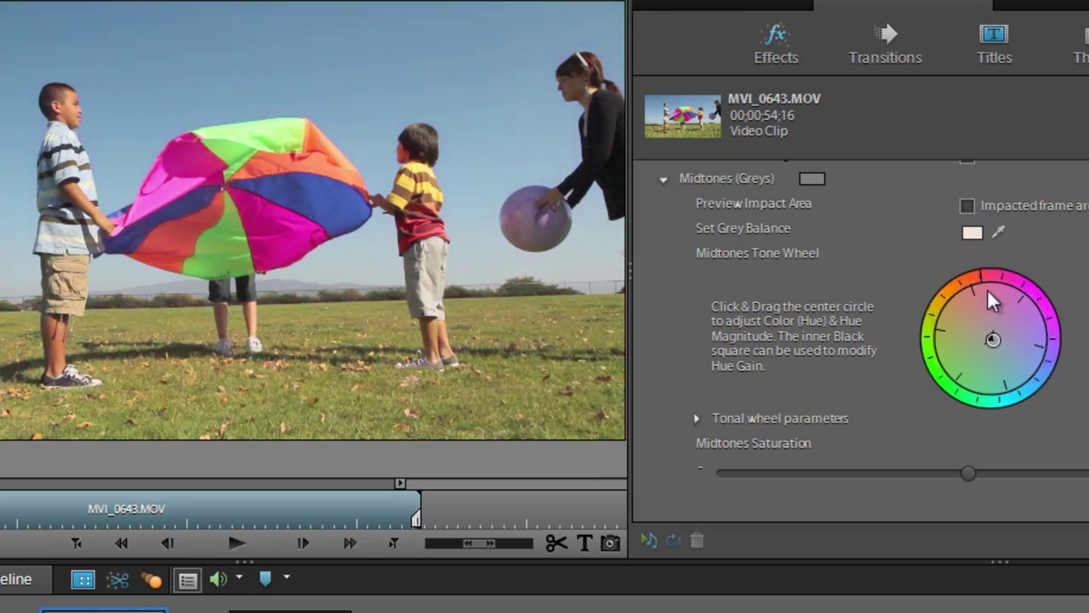
drag(988, 336, 919, 289)
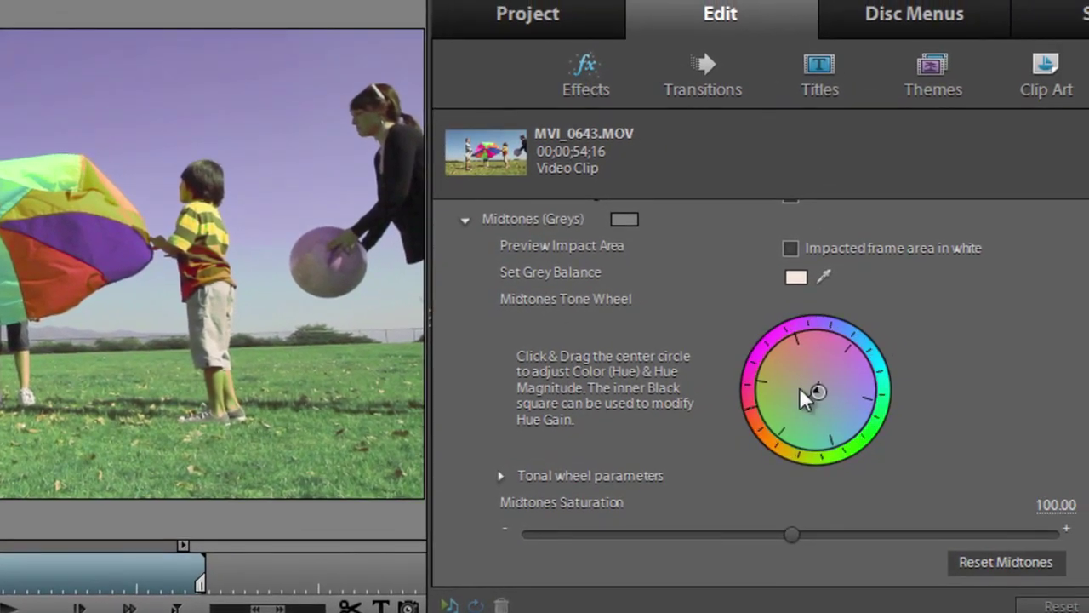
click(1025, 569)
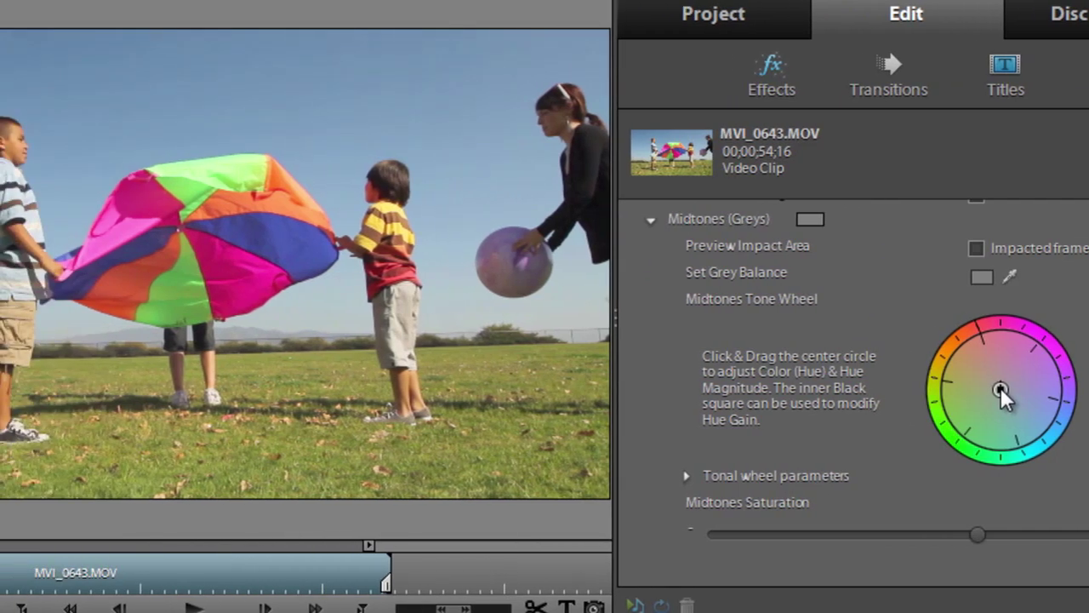
Push the midtones toward green-cyan and raise Midtones Saturation toward 119.02.
mouse_move(1000, 389)
mouse_down()
mouse_move(1001, 423)
mouse_move(988, 436)
mouse_move(958, 380)
mouse_move(963, 360)
mouse_move(957, 397)
mouse_move(979, 442)
mouse_move(1035, 429)
mouse_move(1042, 364)
mouse_move(1044, 423)
mouse_move(1009, 425)
mouse_up()
drag(985, 430, 984, 424)
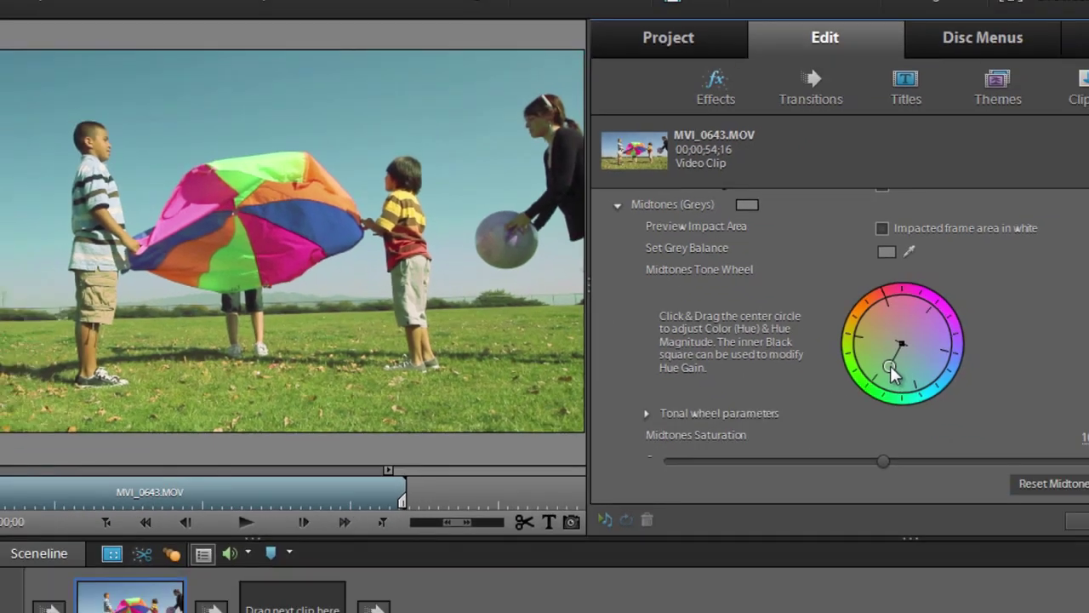
scroll(949, 529, down, 1)
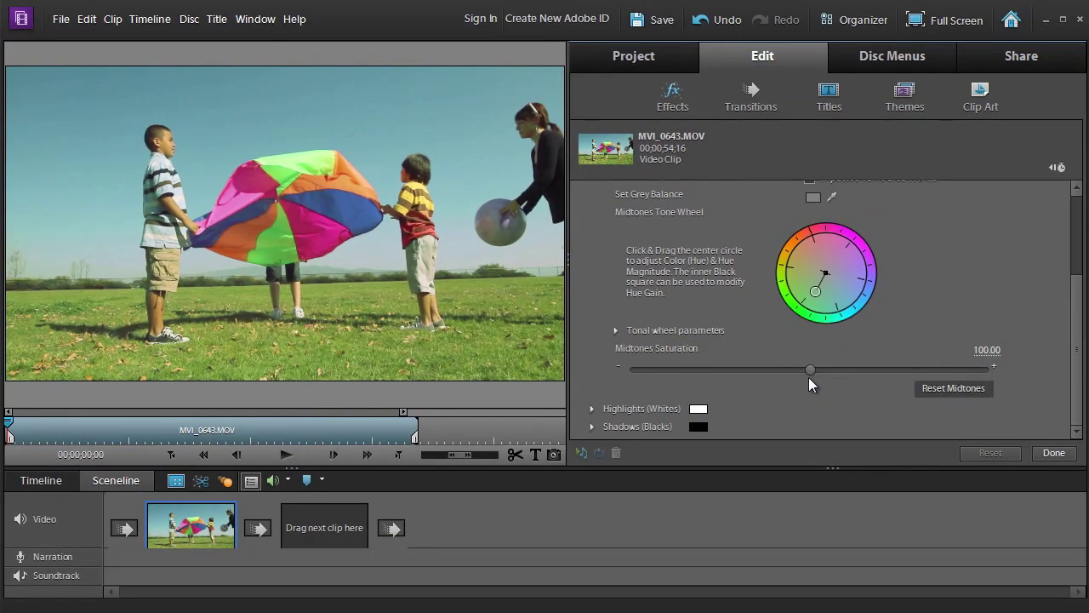
drag(811, 369, 843, 393)
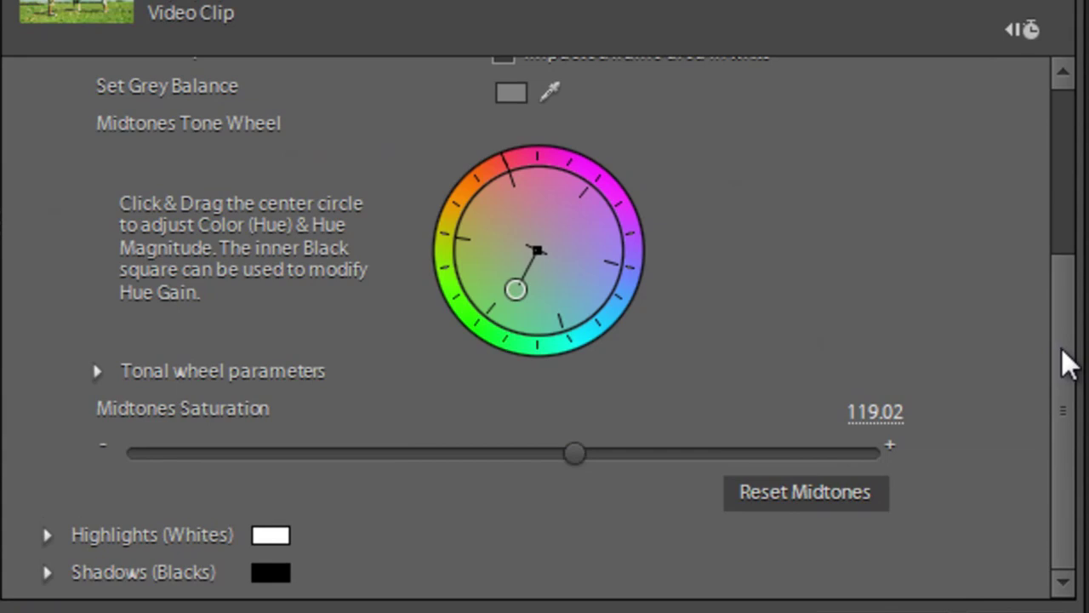
Expand the Highlights (Whites) and Shadows (Blacks) controls of the Three-Way Color Corrector.
click(47, 535)
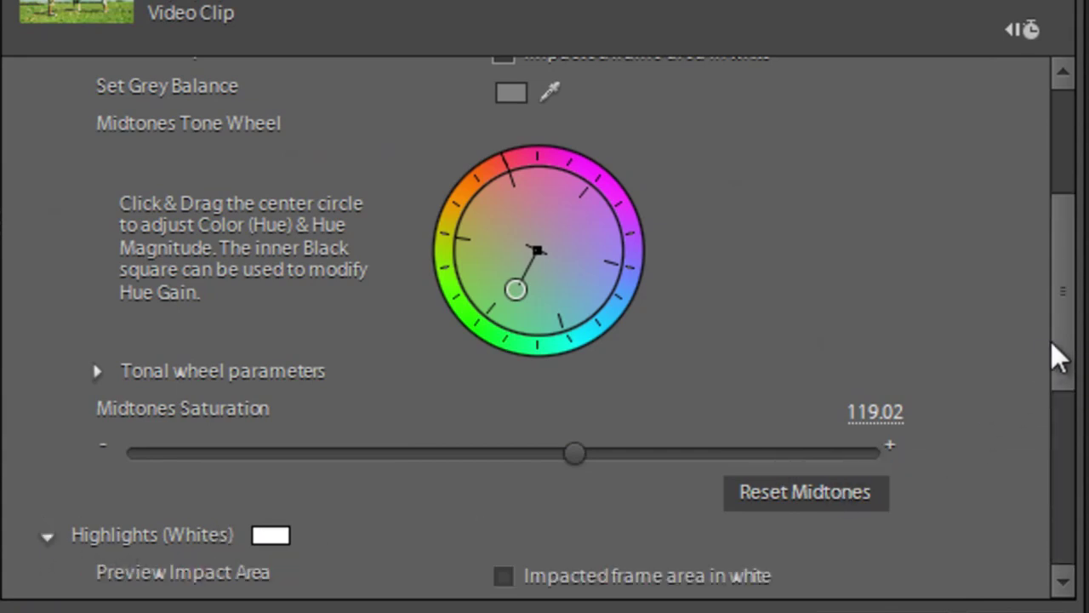
drag(1055, 345, 1069, 498)
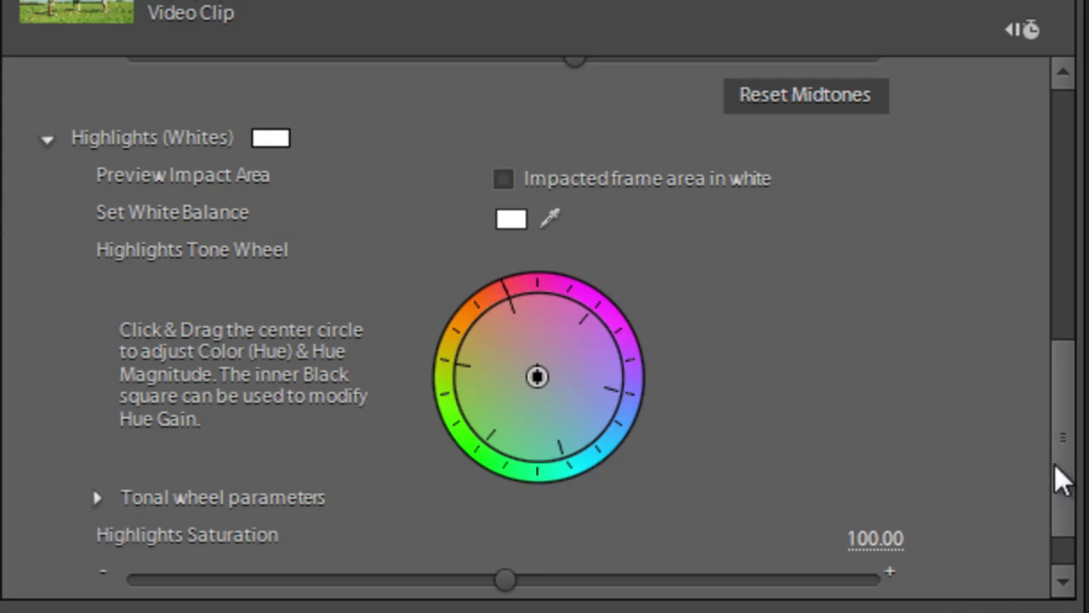
scroll(1070, 527, down, 2)
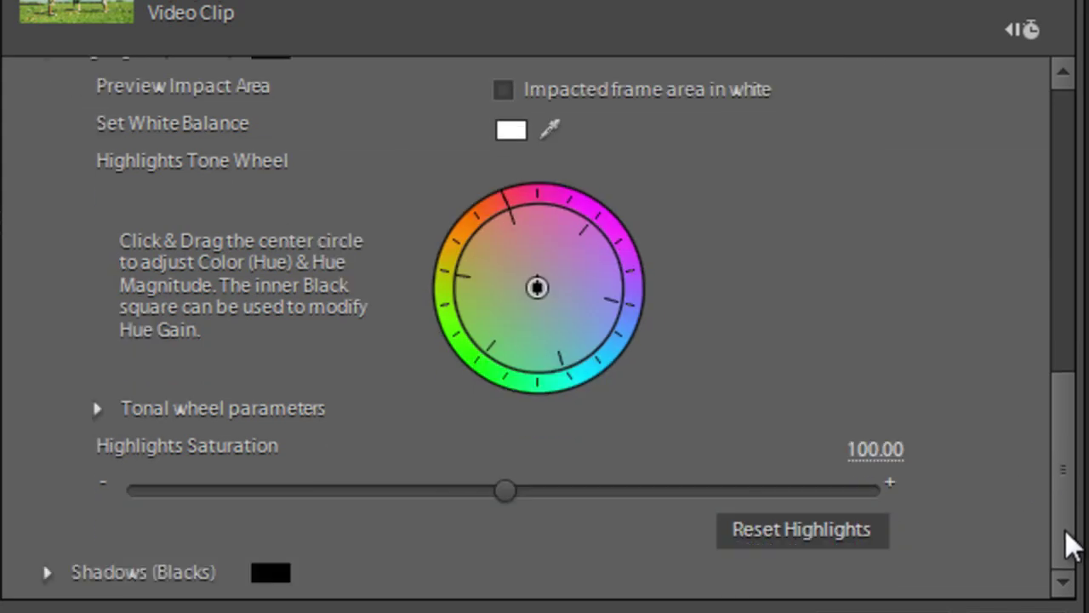
click(47, 572)
drag(1059, 431, 1060, 549)
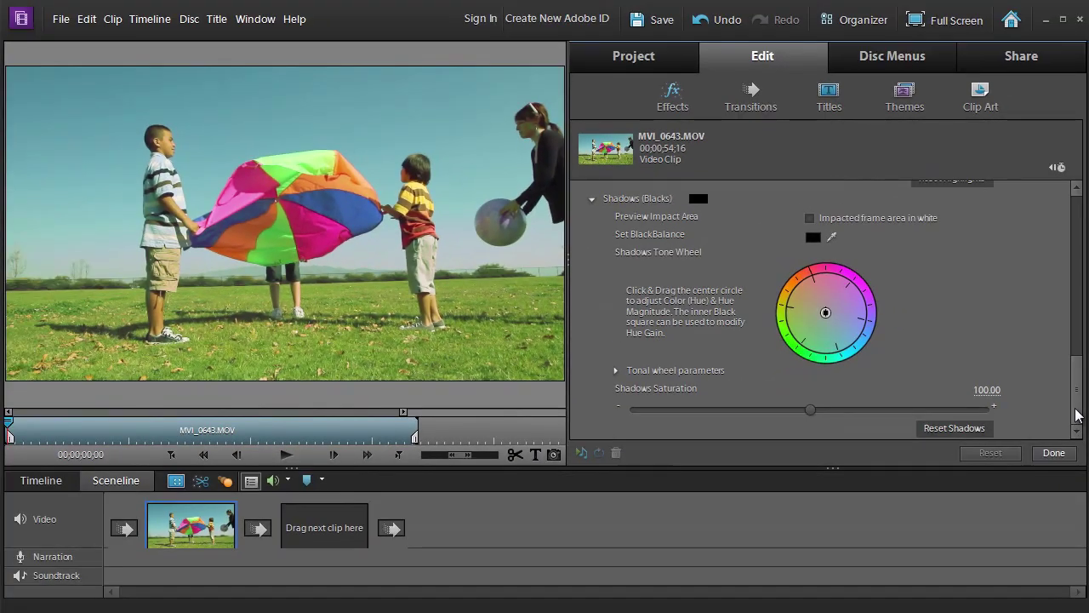